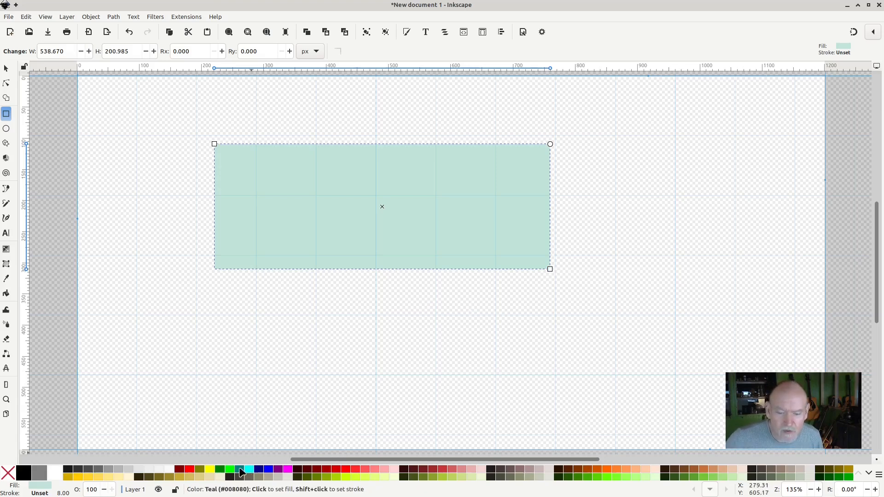
Try teal and light yellow-green fills on the rectangle and settle on a muted greyish pink
left_click(240, 470)
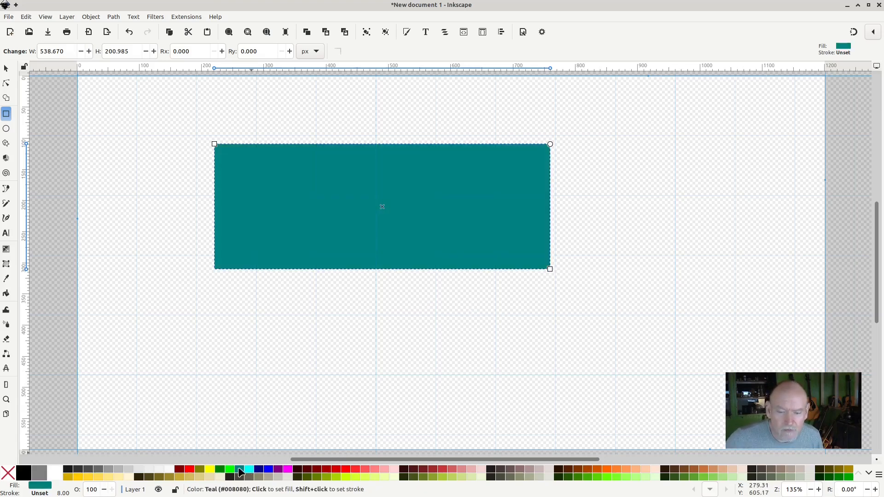
left_click(355, 471)
left_click(461, 477)
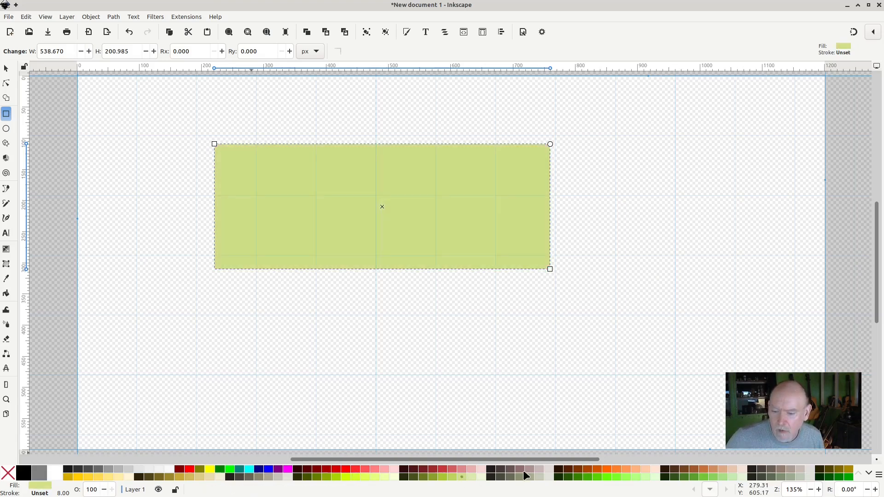
left_click(528, 469)
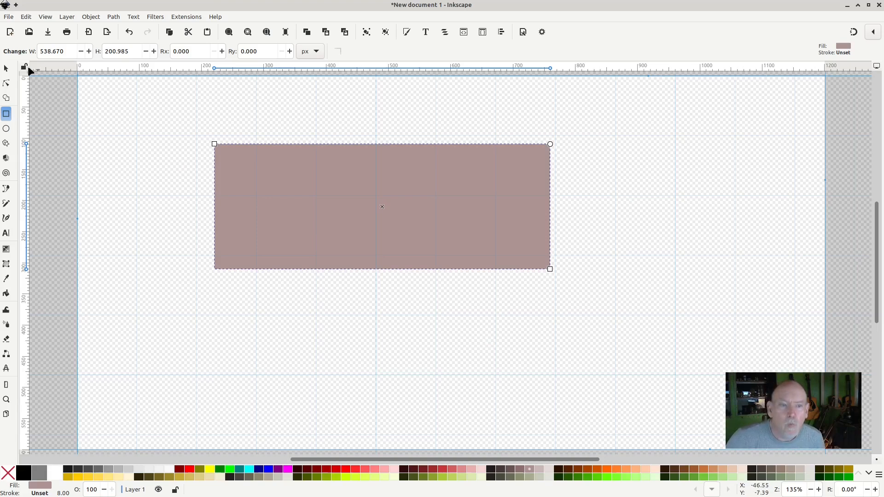
Move the rectangle to about X 419, Y 119 px and give it a very slight rotation and horizontal skew
left_click(6, 69)
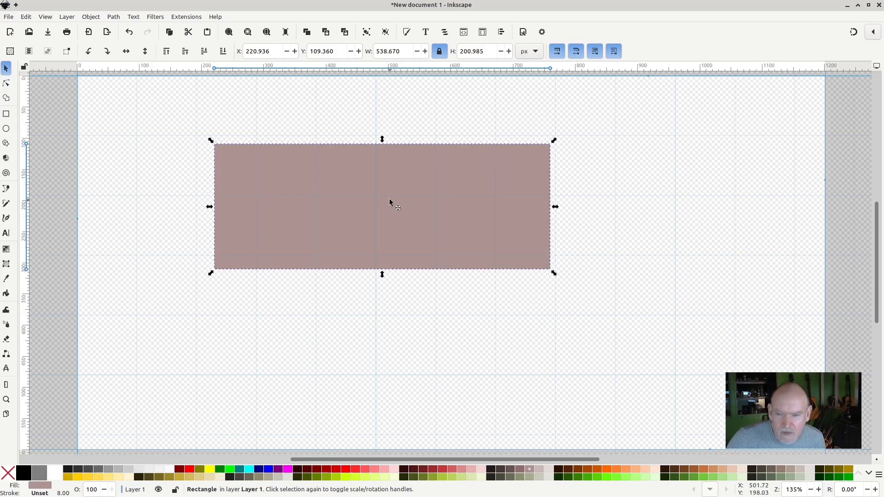
left_click_drag(401, 194, 525, 199)
left_click(525, 215)
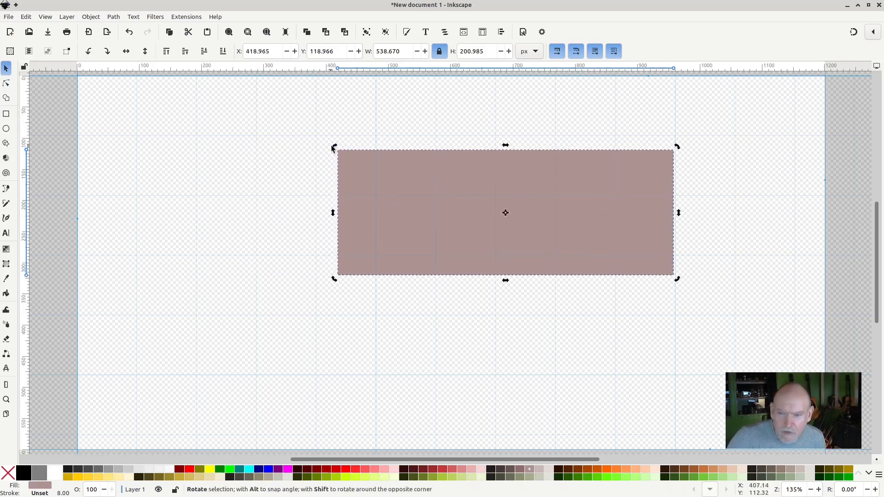
mouse_move(333, 148)
left_mouse_down()
mouse_move(327, 164)
mouse_move(391, 241)
mouse_move(332, 181)
mouse_move(323, 107)
mouse_move(332, 148)
left_mouse_up()
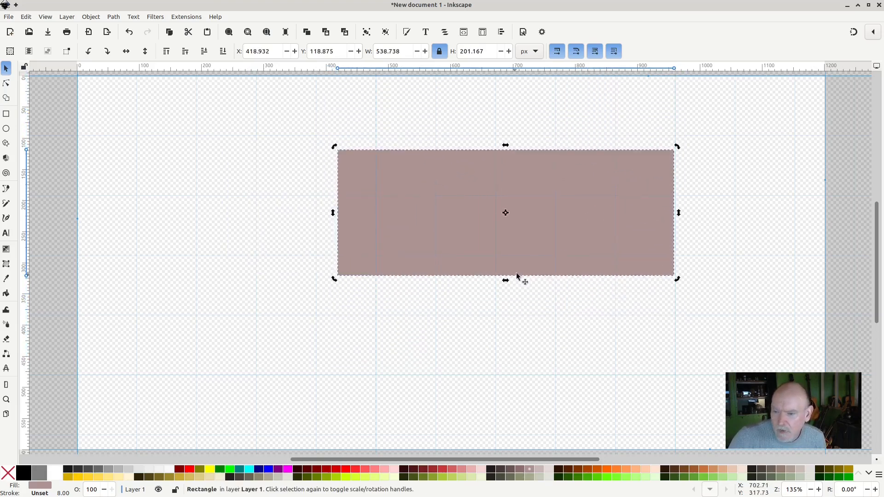
left_click_drag(505, 282, 504, 304)
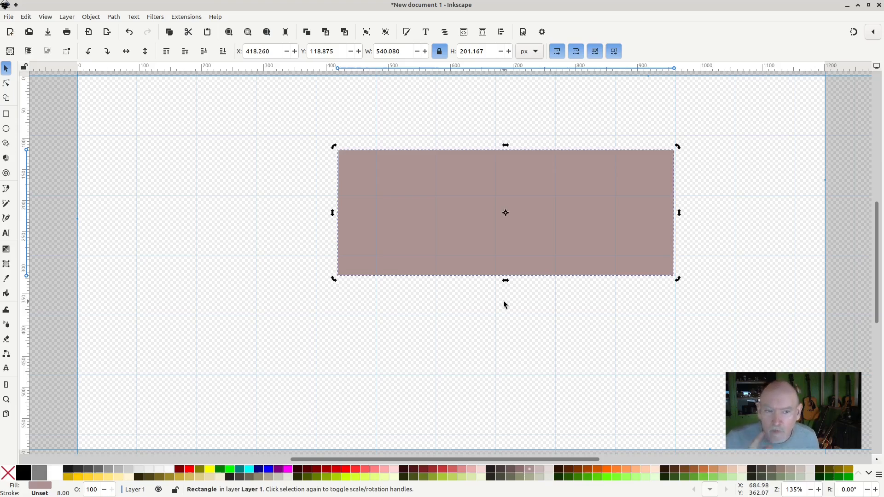
Scale the rectangle from its corners and sides down to about 423 by 164 px
left_click(607, 197)
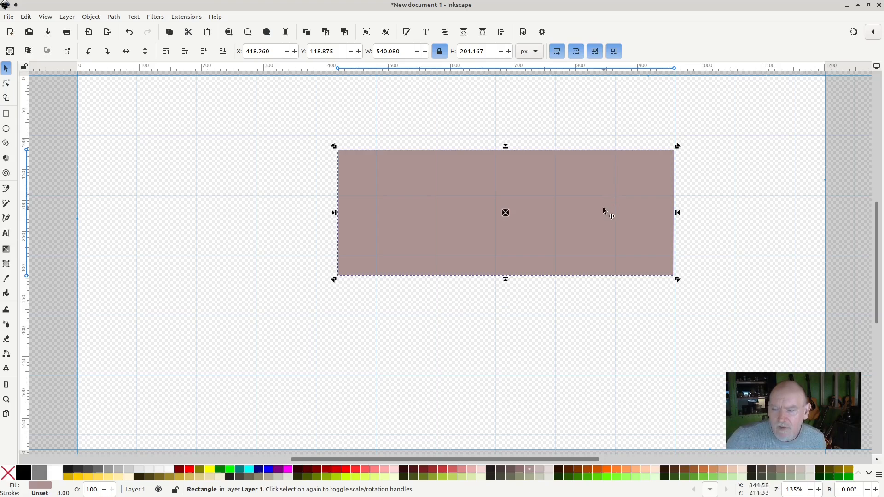
left_click(605, 210)
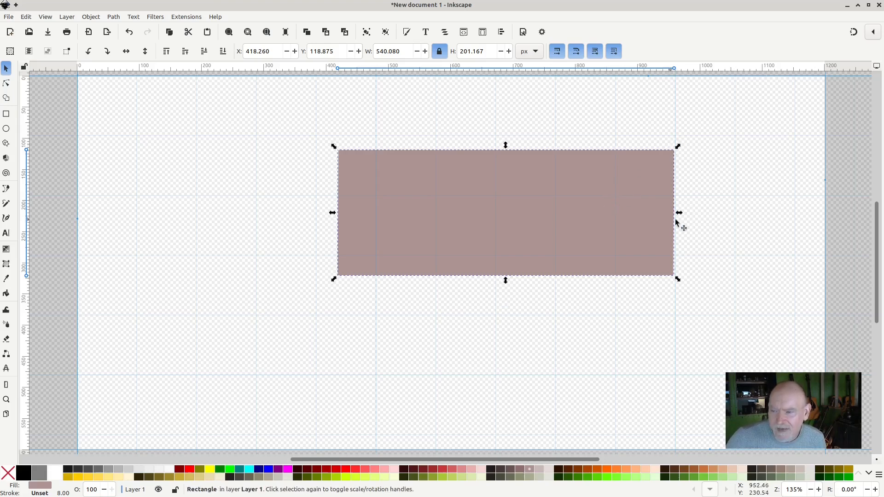
left_click_drag(679, 280, 651, 309)
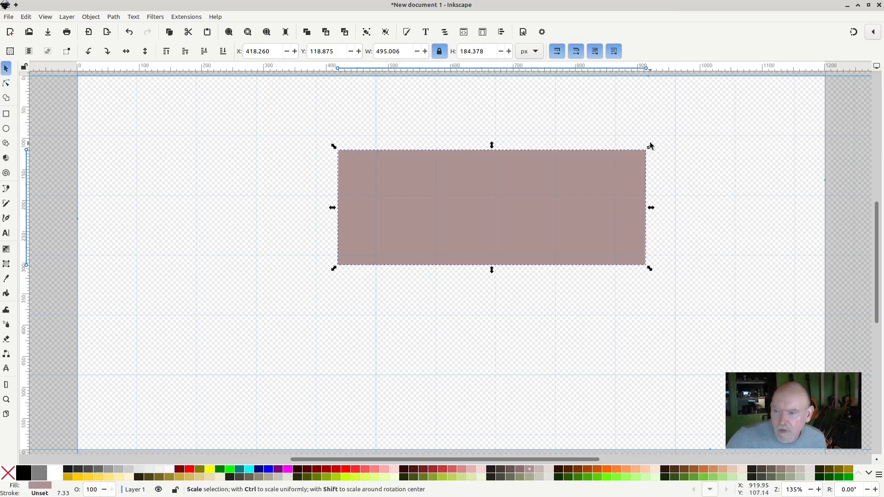
left_click_drag(652, 148, 714, 144)
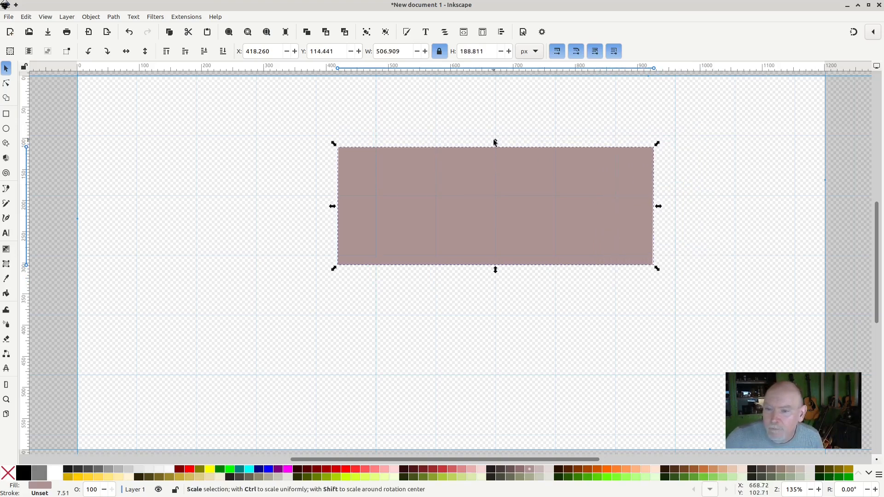
mouse_move(496, 269)
left_mouse_down()
mouse_move(495, 330)
mouse_move(507, 266)
left_mouse_up()
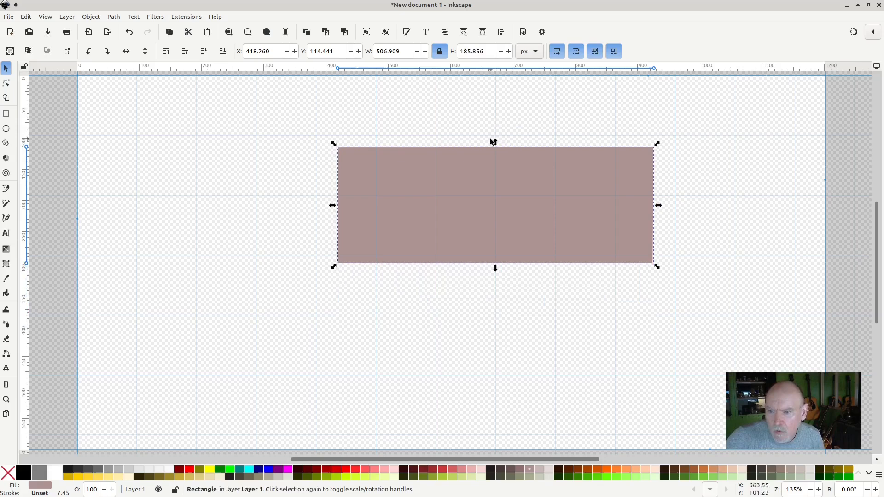
mouse_move(495, 141)
left_mouse_down()
mouse_move(489, 110)
mouse_move(496, 158)
left_mouse_up()
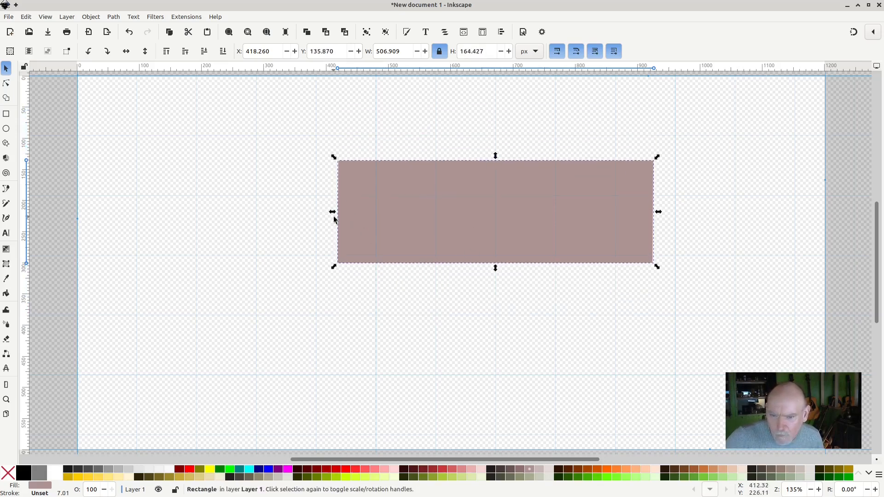
left_click_drag(333, 215, 384, 213)
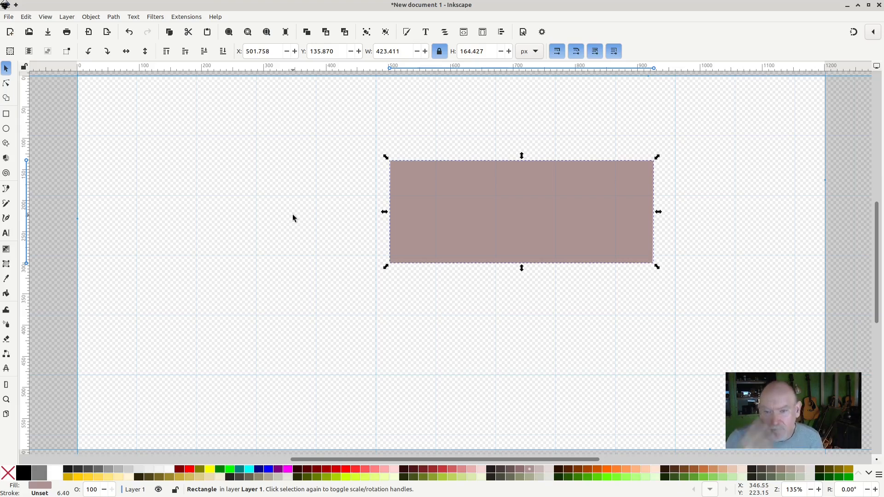
Draw an ellipse about 254 by 217 px beside the rectangle and fill it with bright red
left_click(7, 129)
left_click_drag(136, 158, 295, 293)
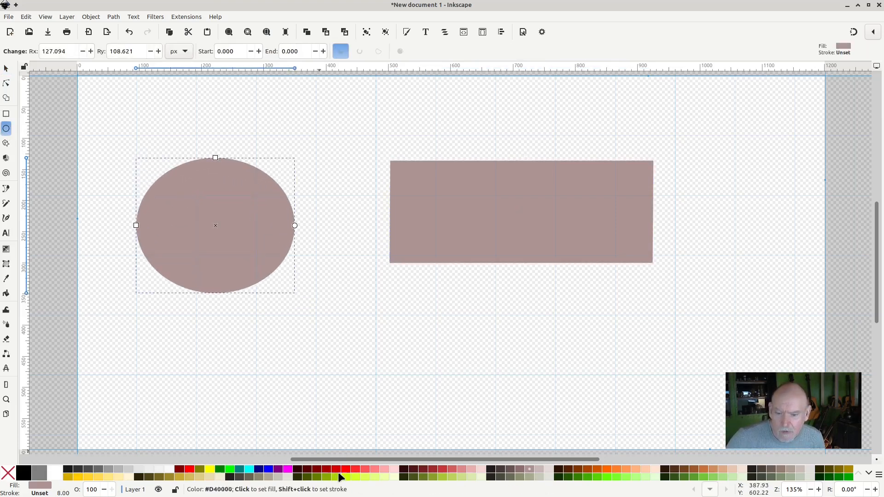
left_click(346, 473)
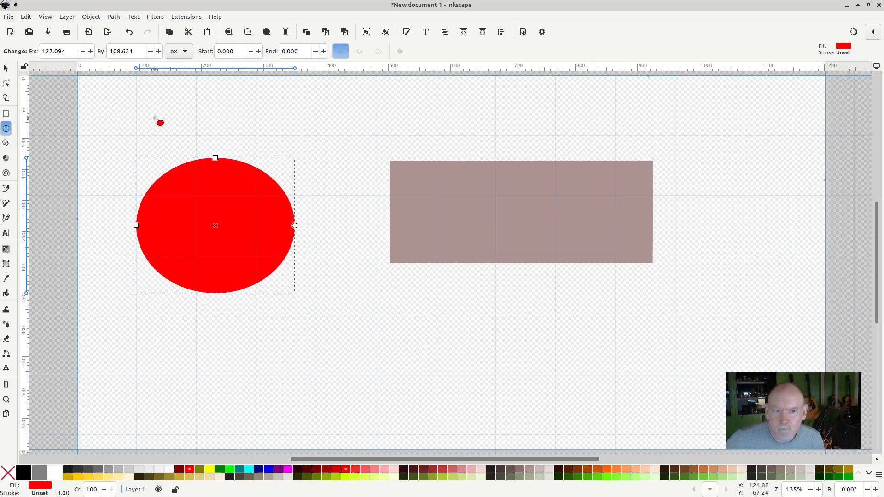
Rotate the red ellipse very slightly and move the rectangle to about X 481, Y 251 px
left_click(6, 68)
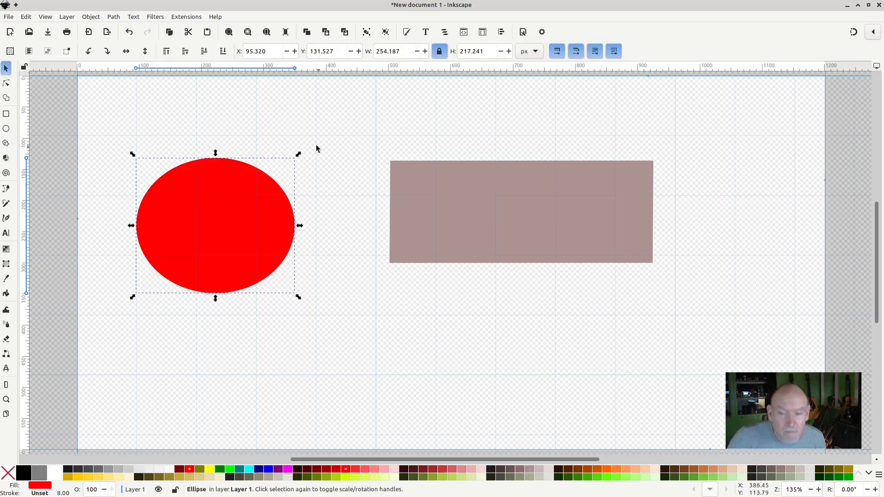
left_click_drag(299, 155, 249, 198)
left_click(258, 204)
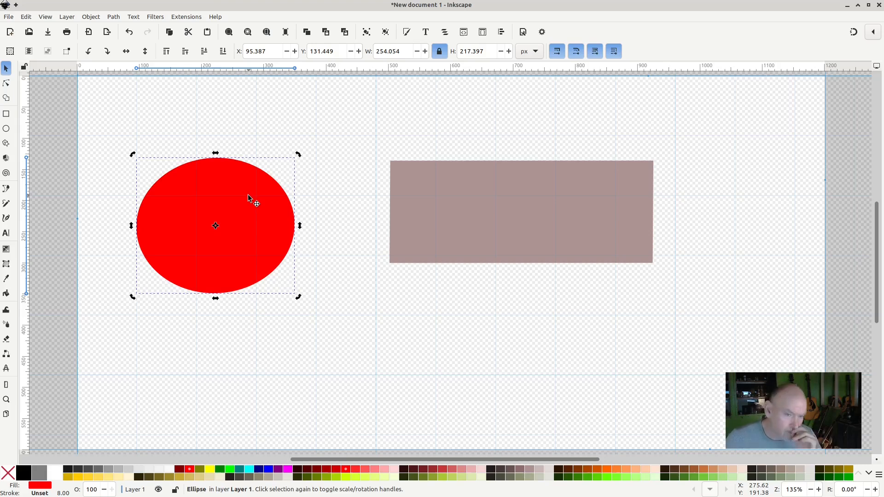
left_click_drag(507, 190, 495, 263)
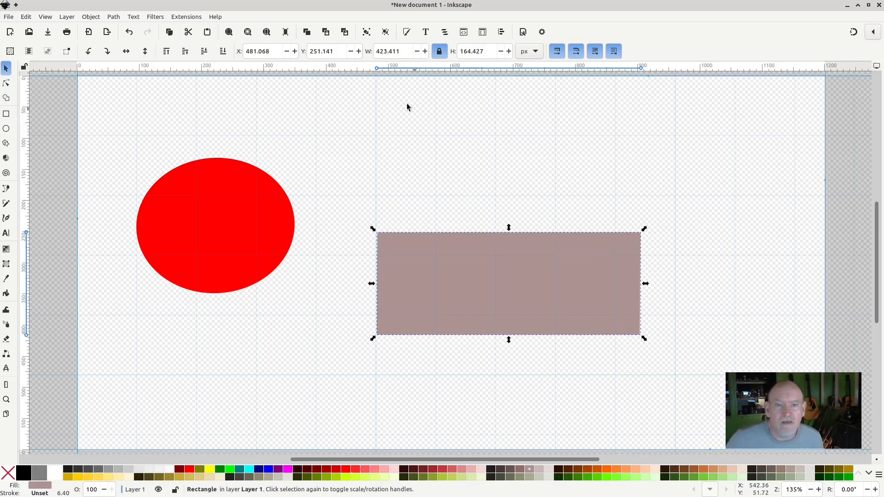
left_click(114, 17)
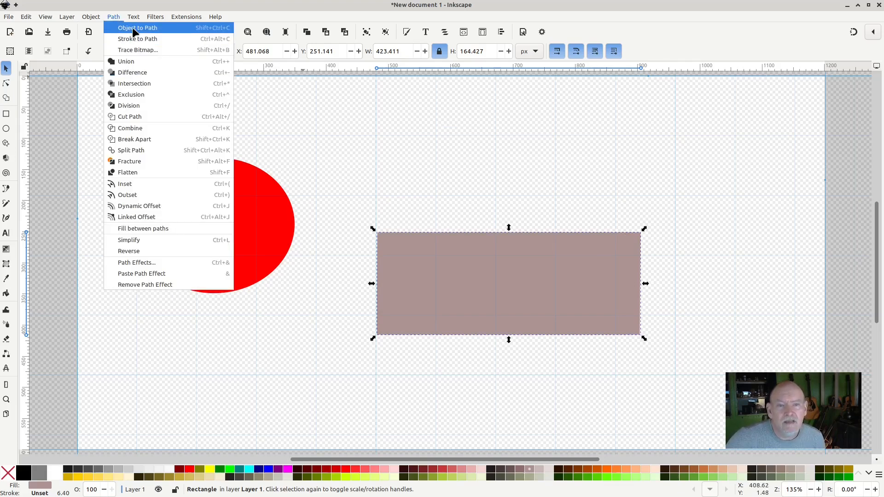
key("ctrl+a")
left_click(114, 16)
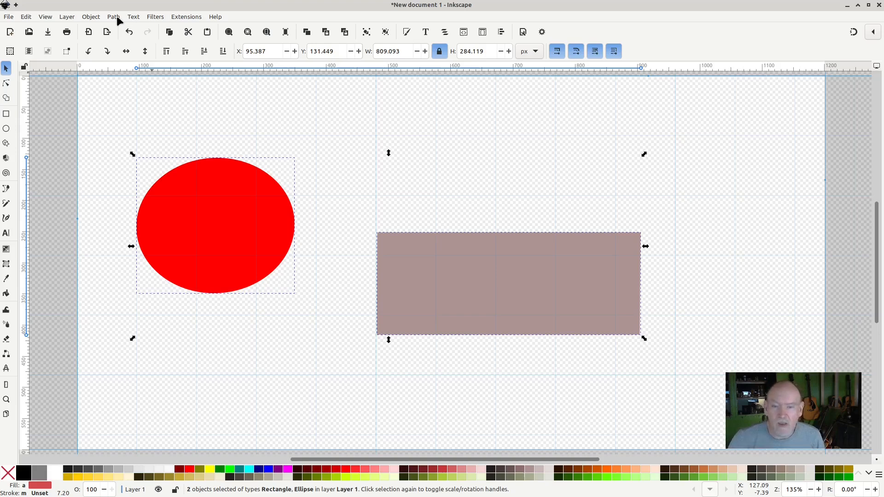
left_click(365, 164)
left_click_drag(350, 184, 519, 272)
Try Object to Path on the rectangle alone and undo the conversion
left_click(519, 273)
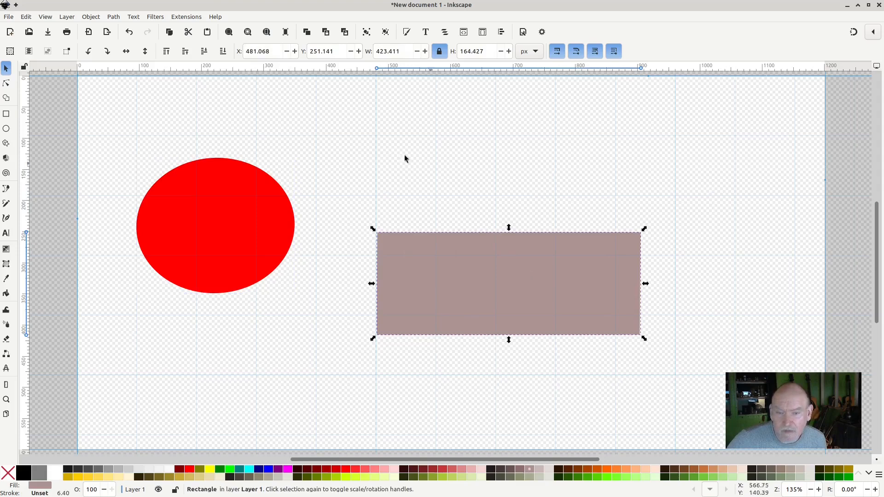
left_click(115, 16)
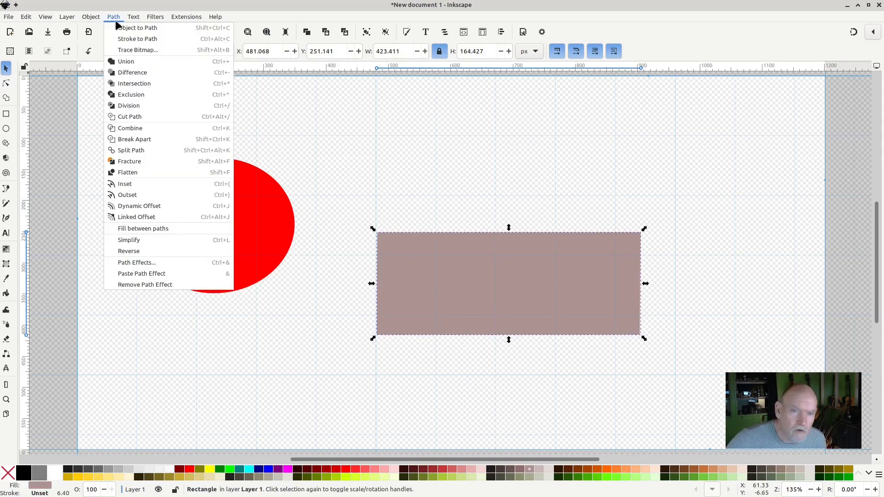
left_click(126, 29)
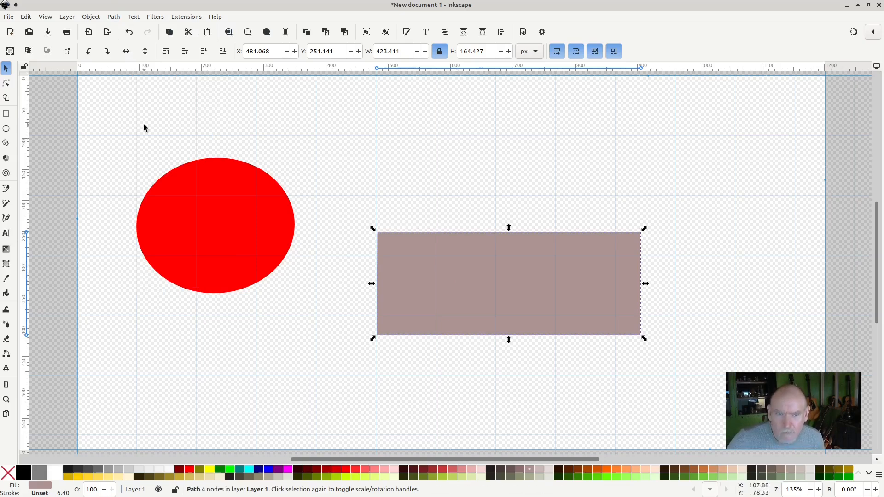
left_click(129, 33)
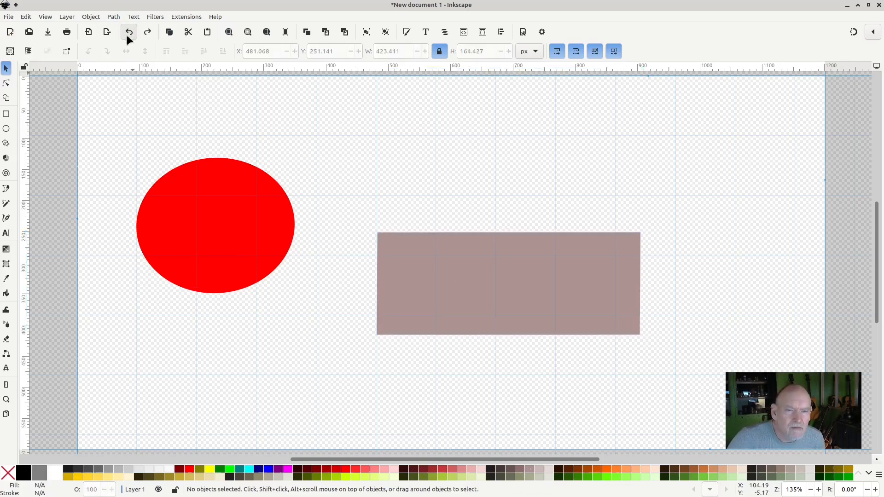
Convert the greyish pink rectangle to a path with Object to Path
left_click(435, 279)
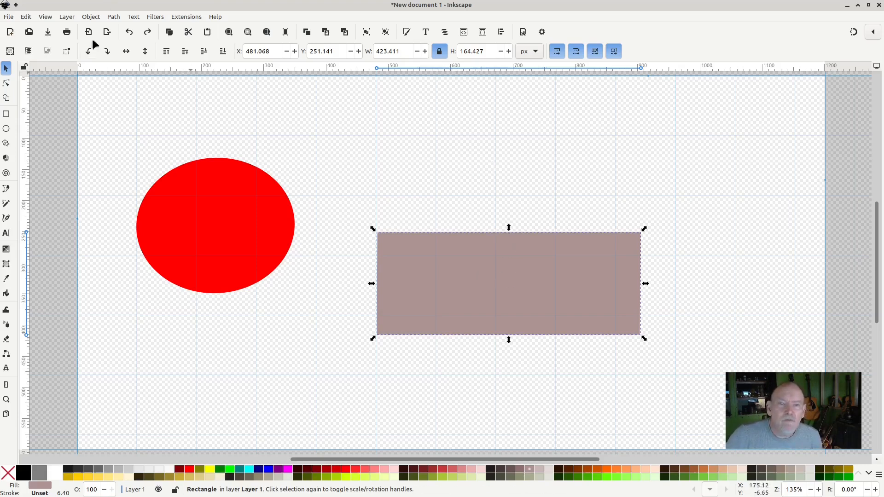
left_click(113, 17)
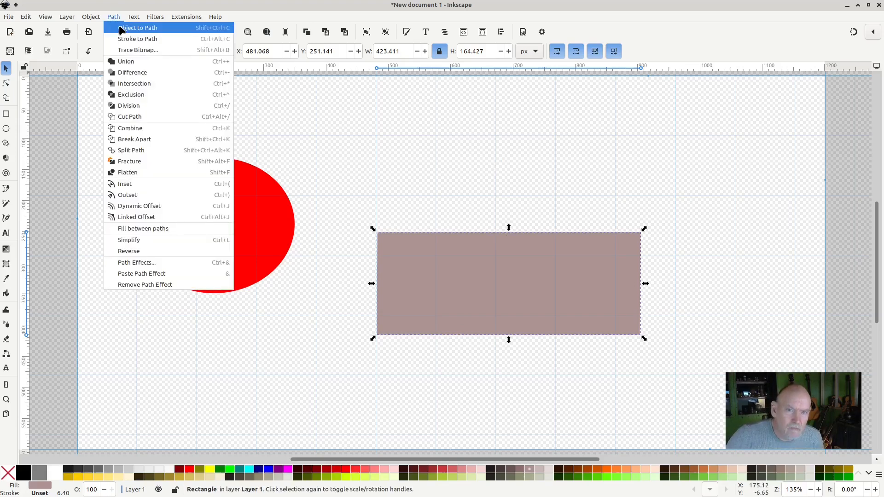
left_click(120, 29)
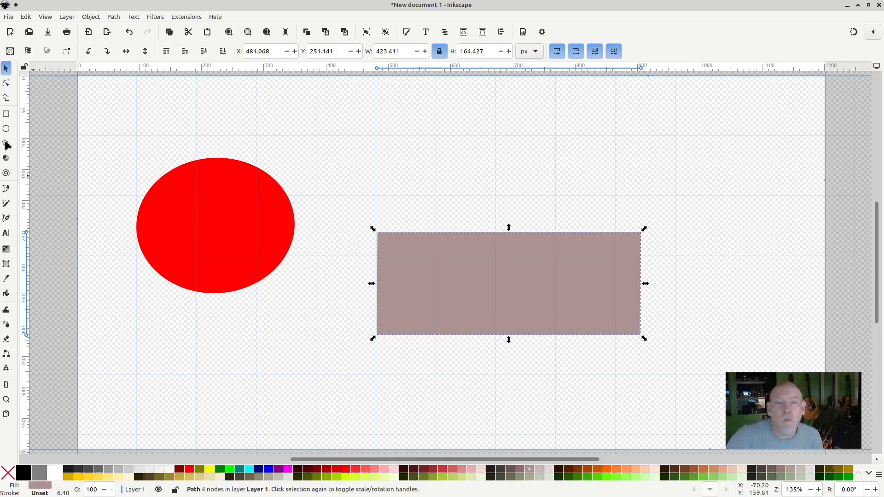
Reshape the converted rectangle by moving its four corner nodes outward and bending its upper edge into a downward curve
left_click(6, 83)
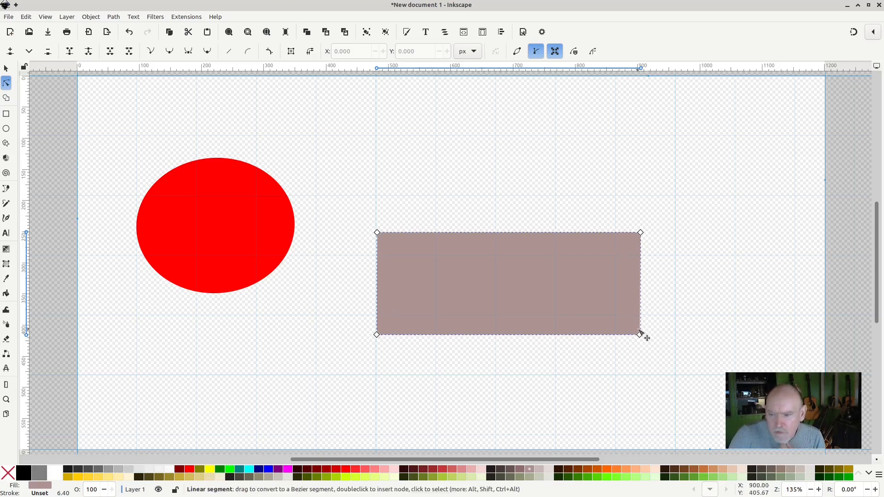
left_click(378, 232)
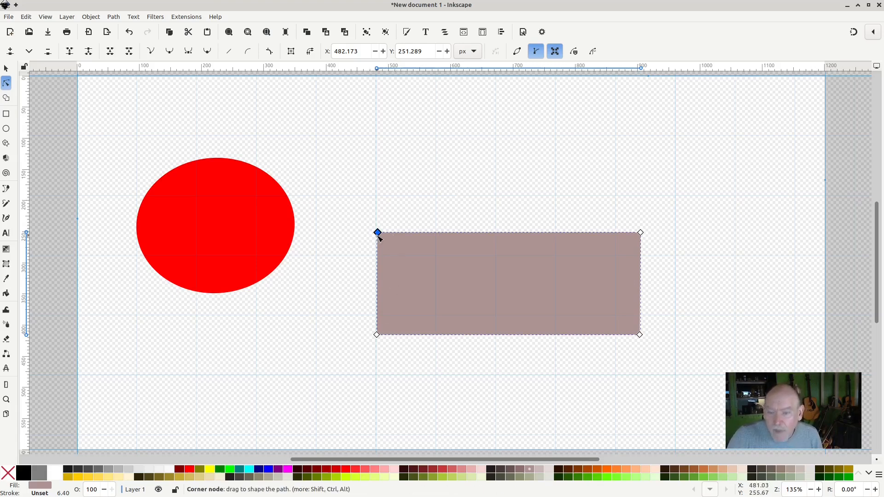
left_click_drag(378, 234, 325, 186)
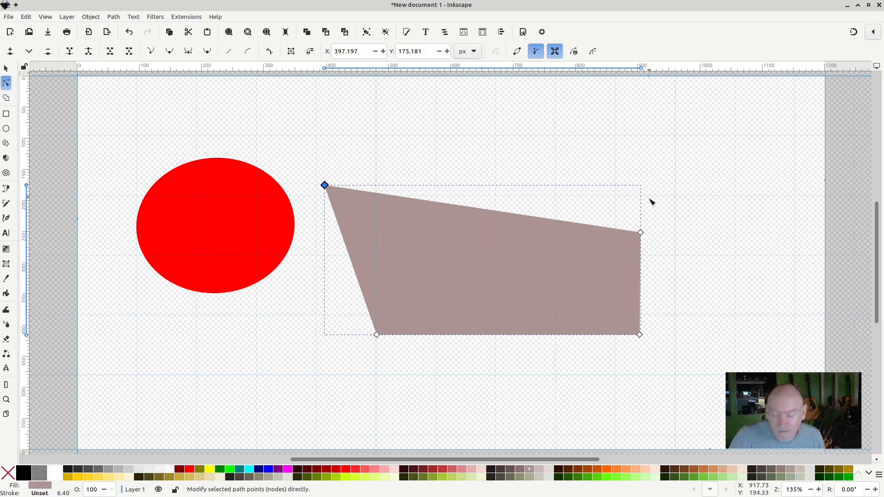
left_click_drag(641, 233, 714, 192)
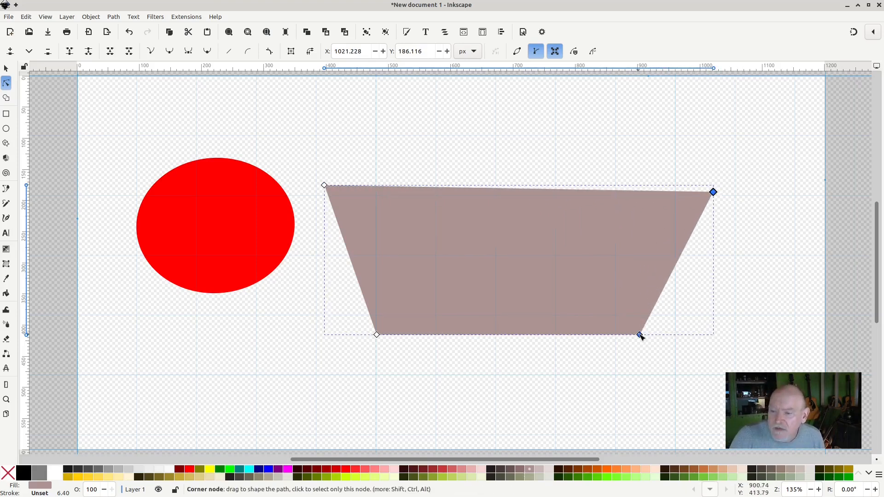
left_click_drag(640, 335, 665, 364)
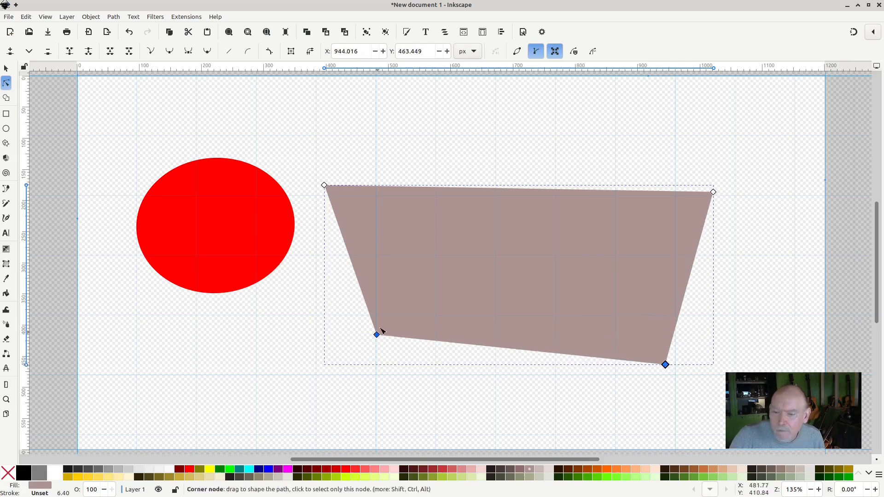
left_click_drag(376, 336, 350, 345)
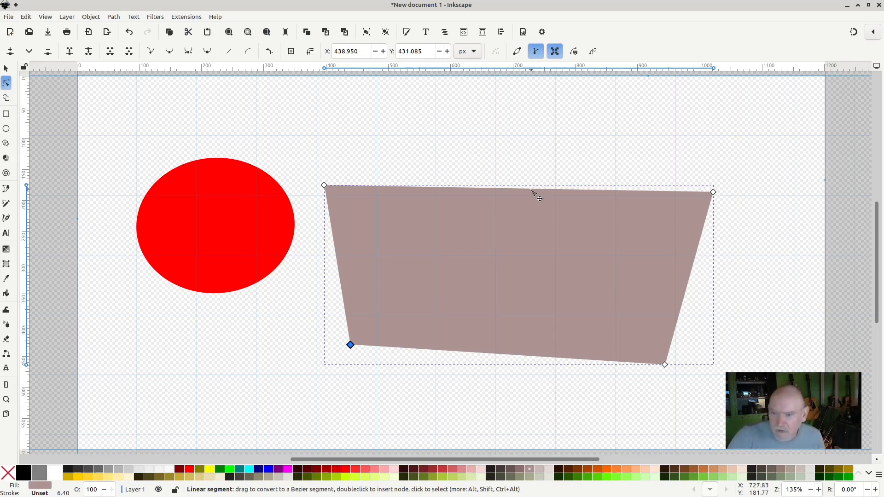
left_click_drag(533, 190, 527, 250)
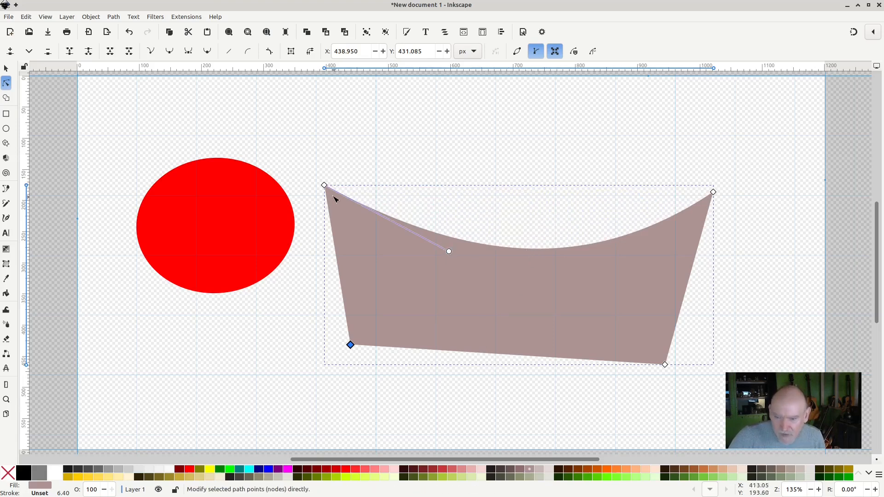
Reshape the greyish pink path's upper edge into an S-shaped wave by adjusting the curve handles of its two upper corner nodes
left_click_drag(449, 252, 439, 170)
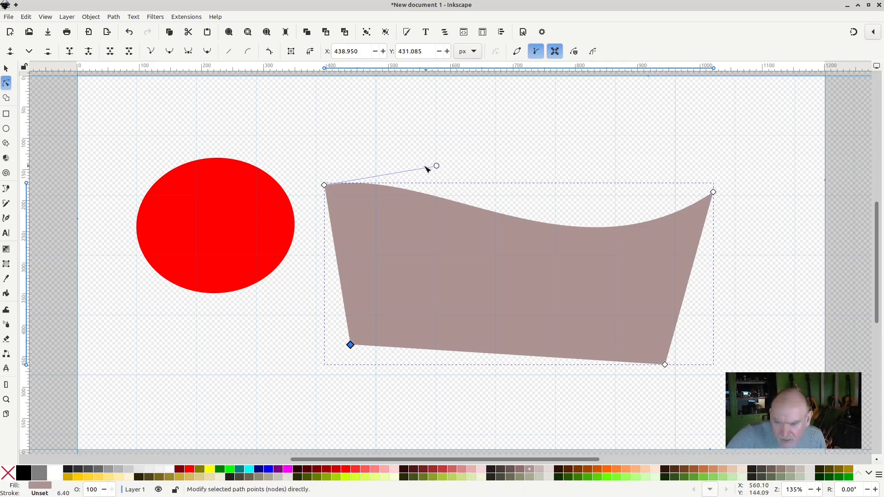
left_click_drag(436, 165, 452, 135)
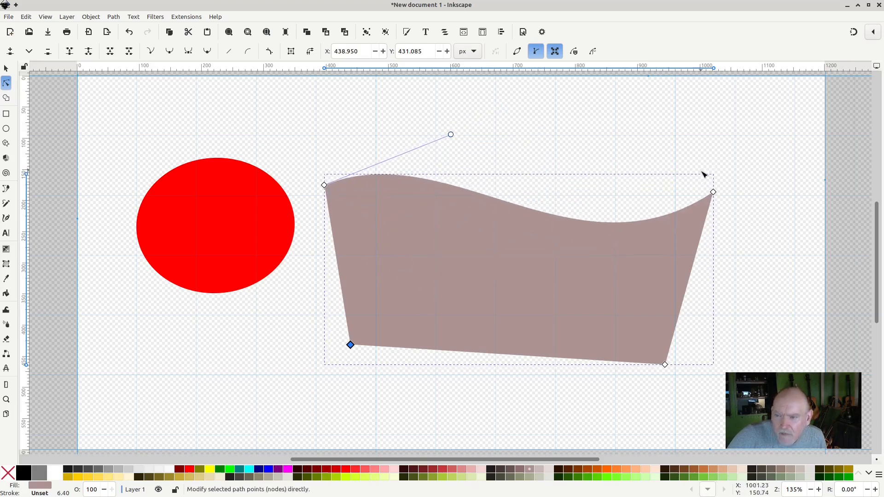
left_click(714, 193, "shift")
left_click_drag(713, 193, 576, 284)
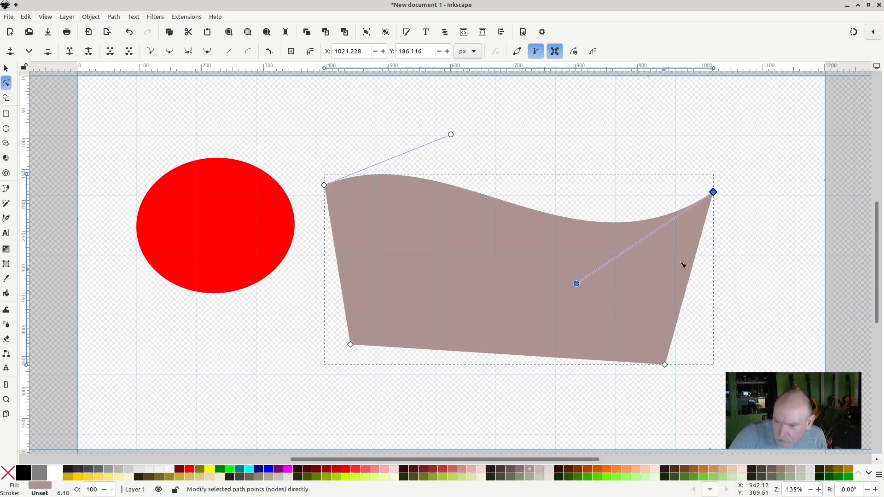
left_click(565, 304)
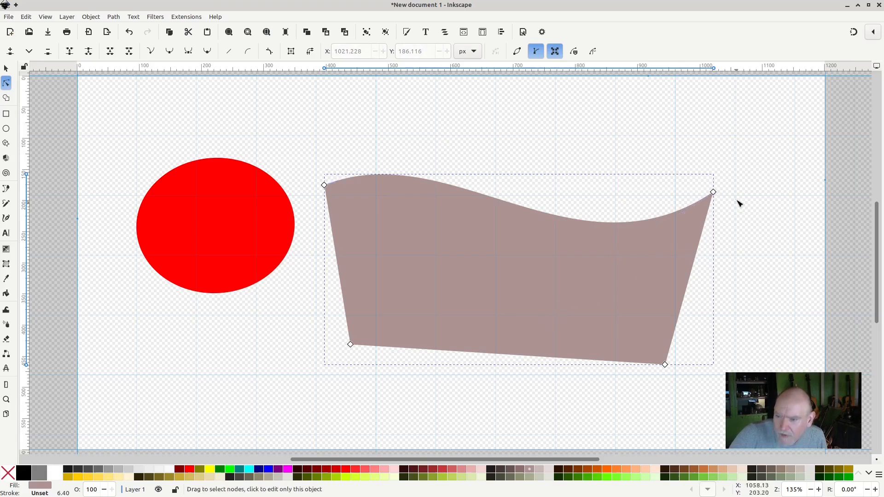
left_click(714, 193)
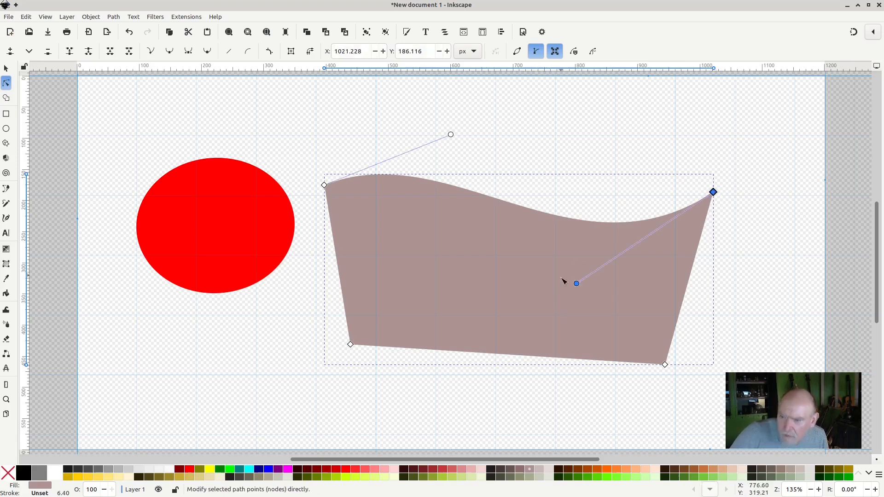
left_click_drag(577, 284, 540, 287)
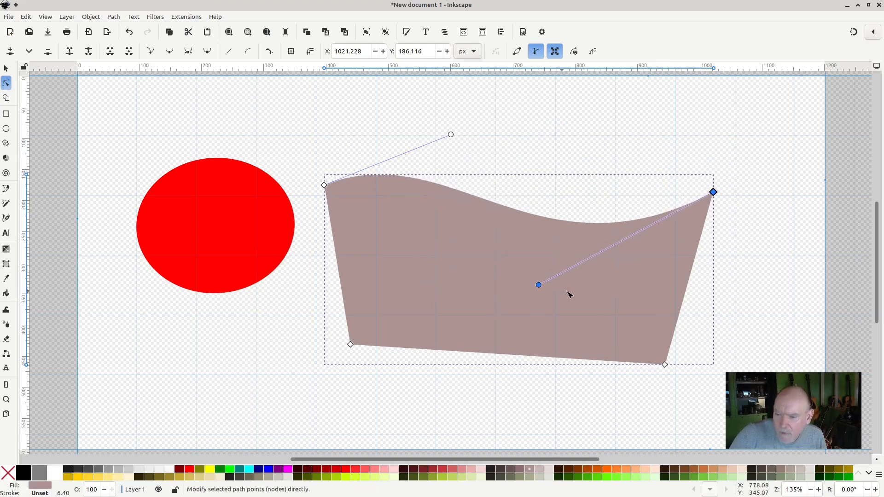
Move the pink path's lower-right corner node to about X 869, Y 483 px and bend the adjoining right edge into a bulging curve
left_click_drag(665, 365, 619, 377)
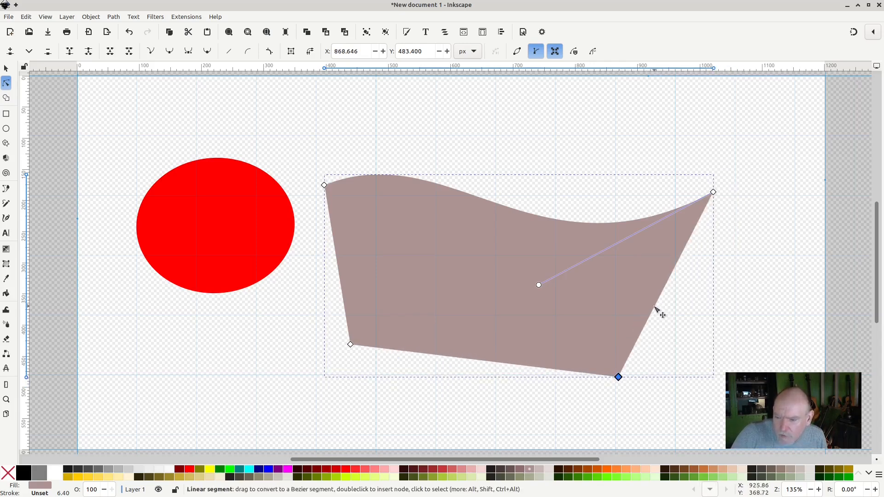
left_click_drag(657, 312, 753, 368)
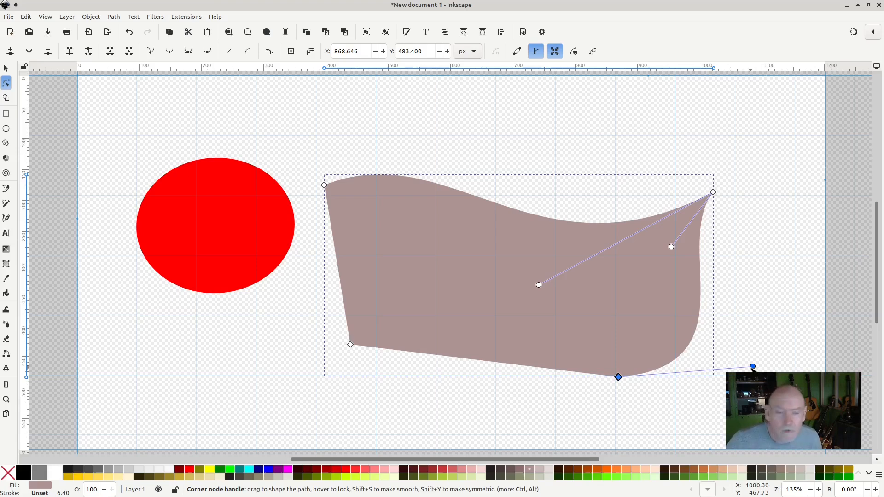
Rotate the red ellipse clockwise until it stands taller than wide and convert it to a path with Object to Path
left_click(6, 68)
left_click(207, 203)
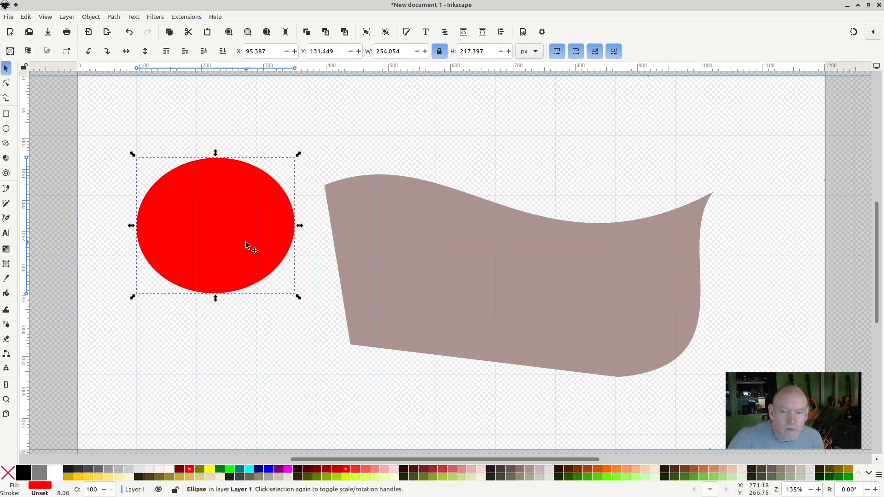
left_click(265, 226)
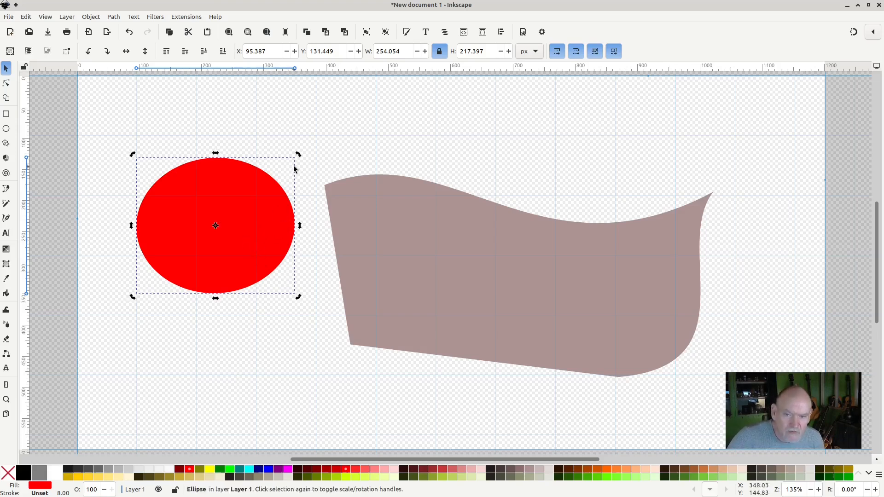
left_click_drag(297, 153, 282, 251)
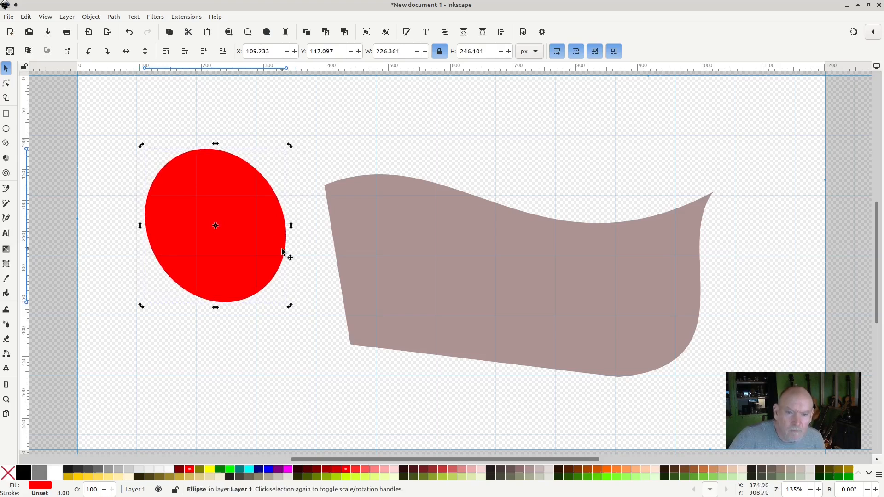
left_click(115, 17)
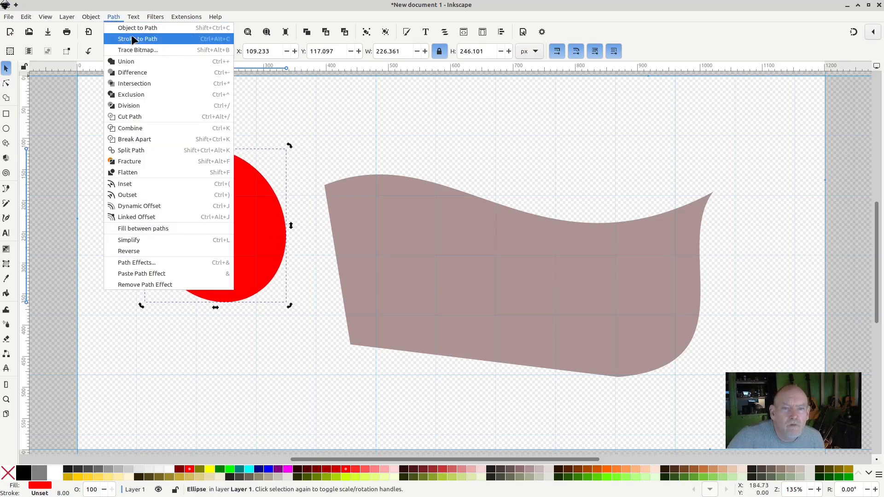
left_click(132, 28)
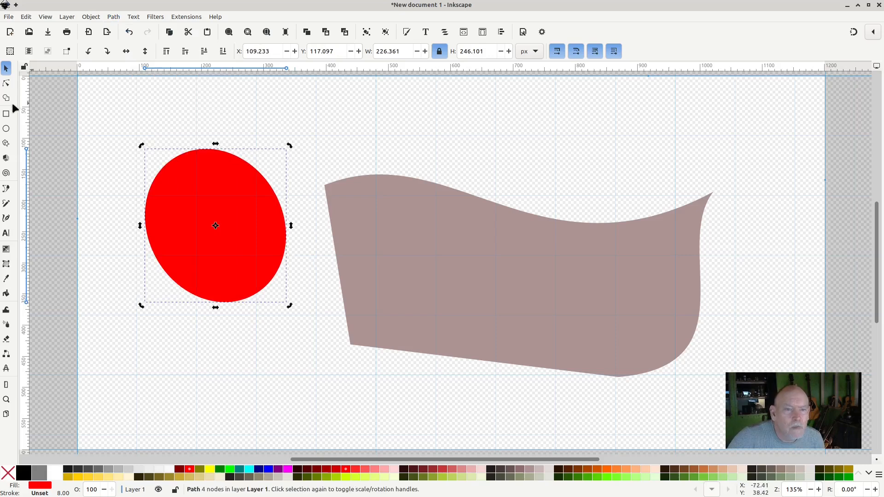
Add nodes on the red path's left edge and pull them outward to about X 52, Y 186 px to form an upper beak
left_click(6, 83)
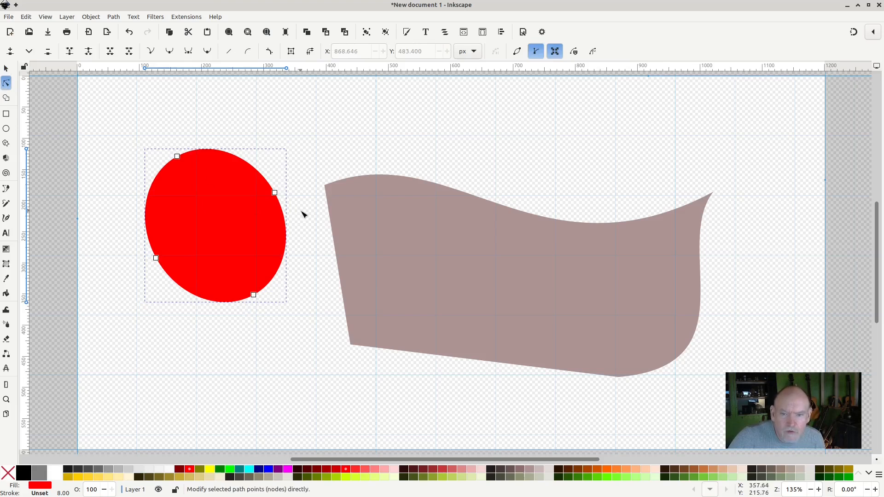
double_click(147, 198)
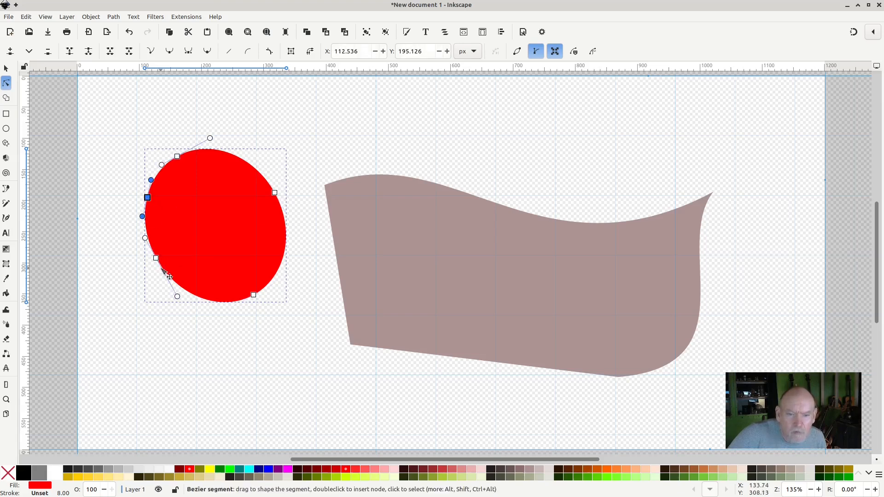
left_click_drag(147, 203, 110, 197)
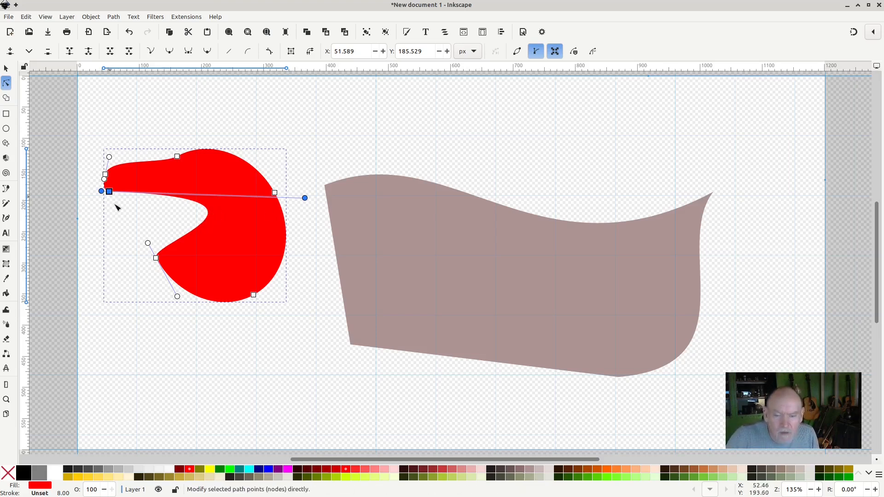
Shape the lower beak with a new node at about X 177, Y 253 px, and move the forehead node to about X 184, Y 149 px
double_click(189, 236)
left_click_drag(208, 217, 238, 226)
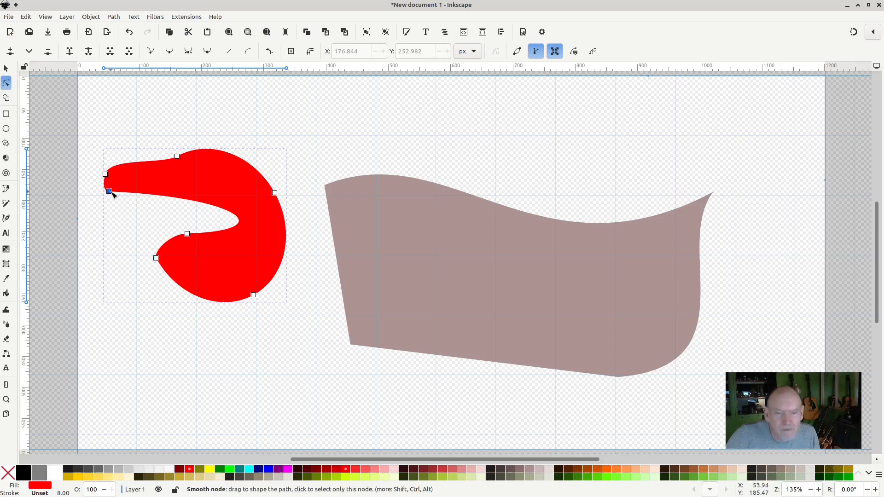
left_click(187, 234)
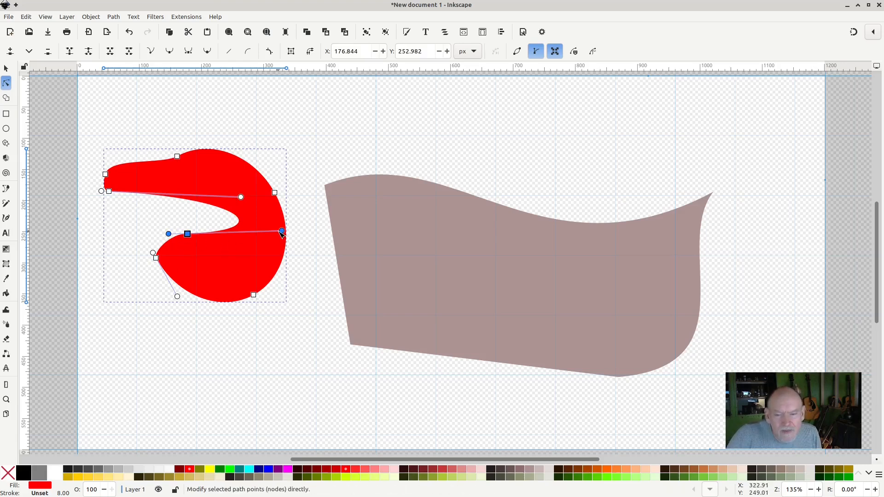
left_click_drag(282, 231, 122, 223)
left_click_drag(218, 238, 242, 242)
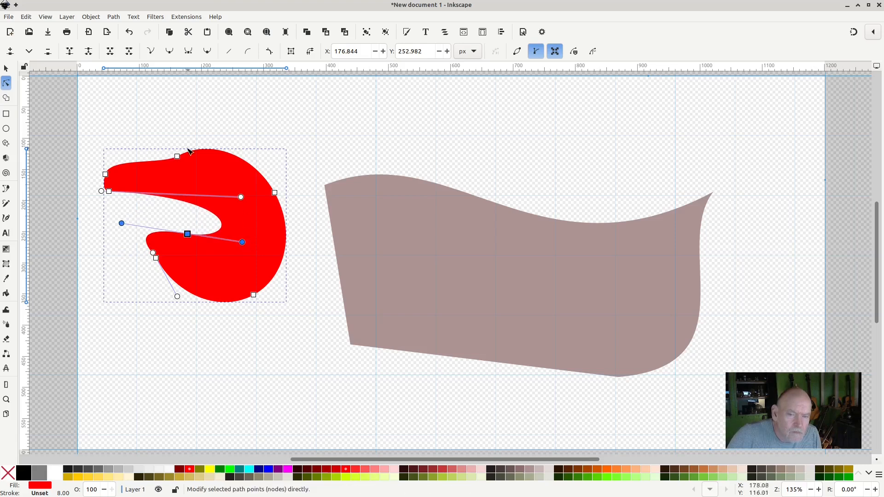
left_click_drag(178, 158, 192, 171)
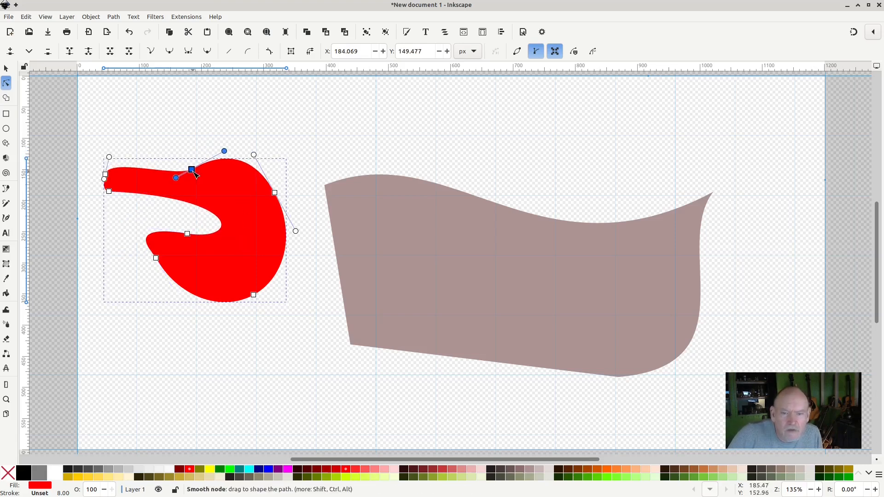
Draw a small ellipse eye with radii of about 17 by 13 px on the red head and fill it very dark red
left_click(6, 128)
left_click_drag(218, 171, 240, 188)
left_click(297, 470)
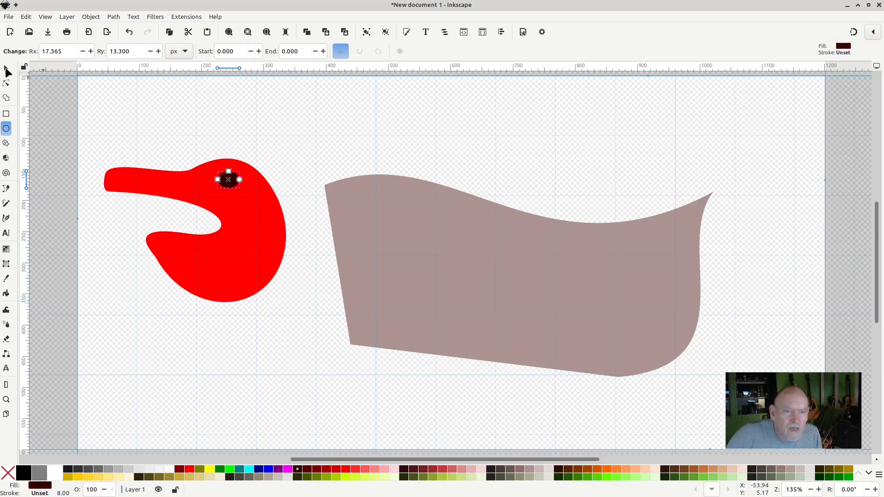
Select the dark eye ellipse and the red head path together
left_click(5, 69)
left_click(231, 138)
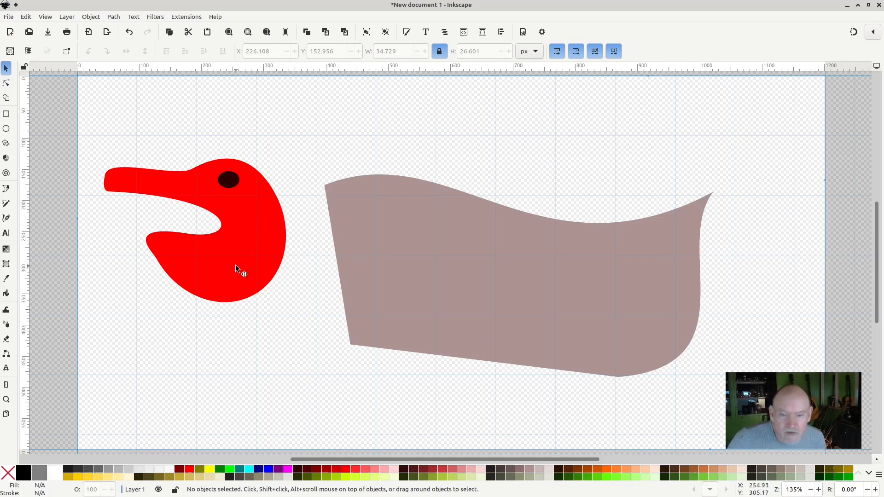
left_click(231, 177)
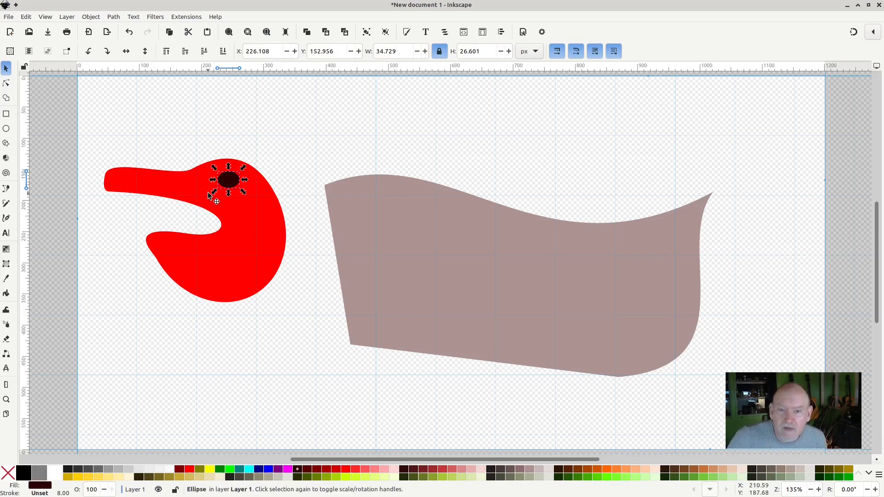
left_click(172, 179, "shift")
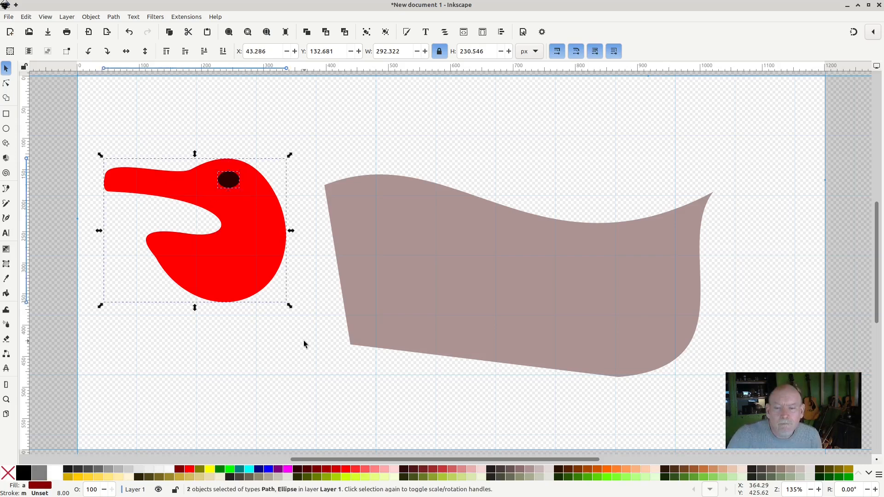